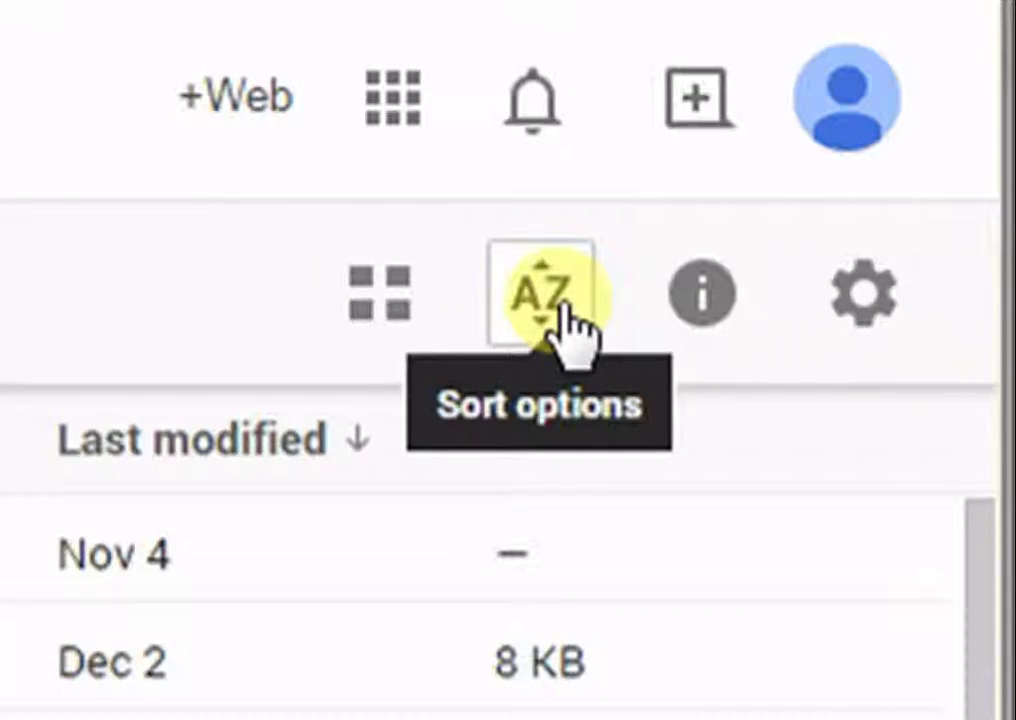
Keep the last-modified sort order, then open the search filters and review file types.
click(565, 308)
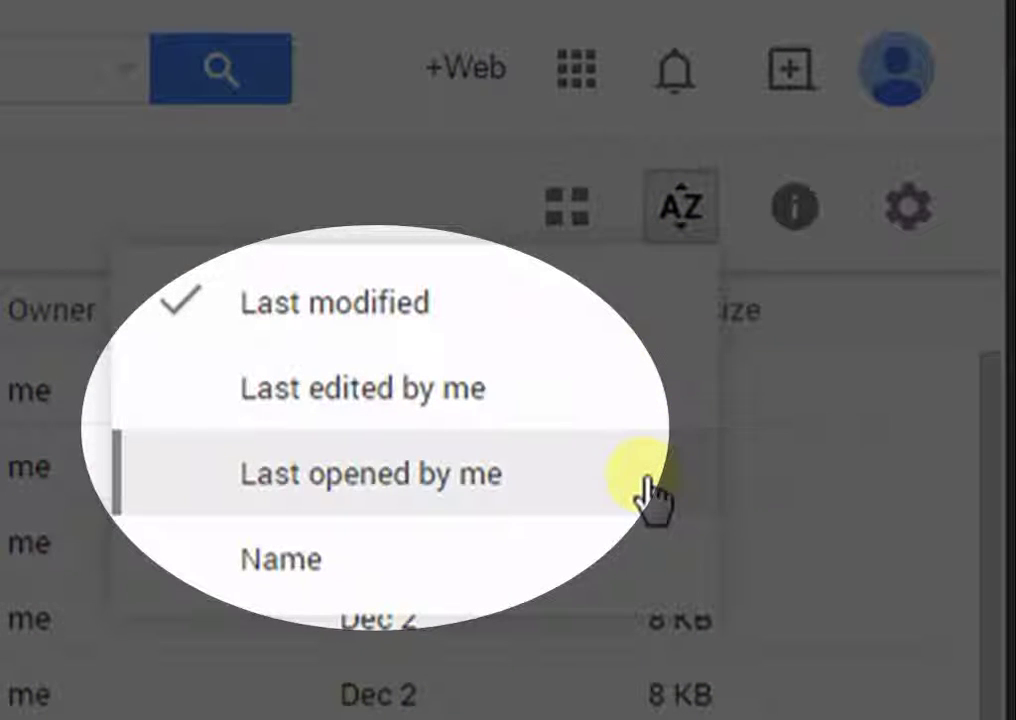
click(652, 490)
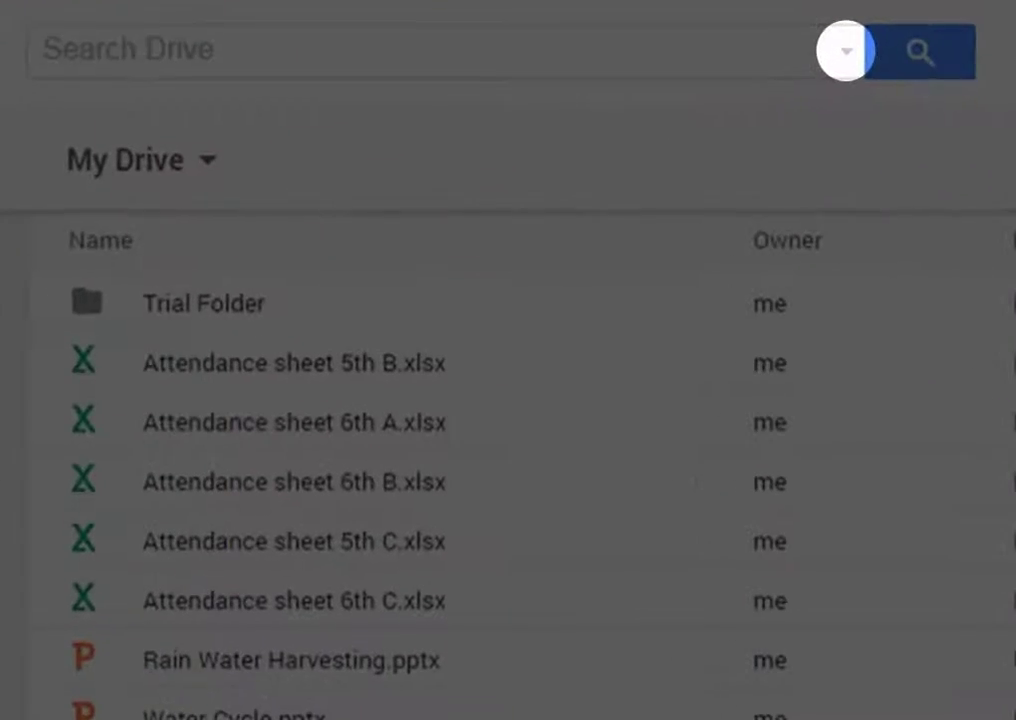
click(847, 54)
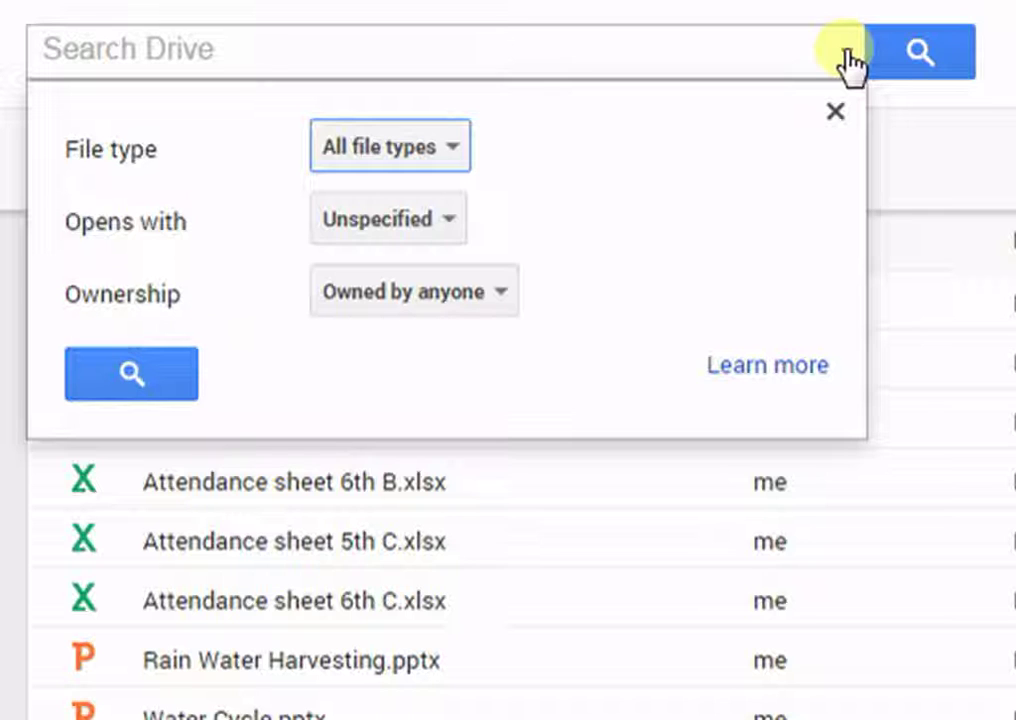
click(460, 155)
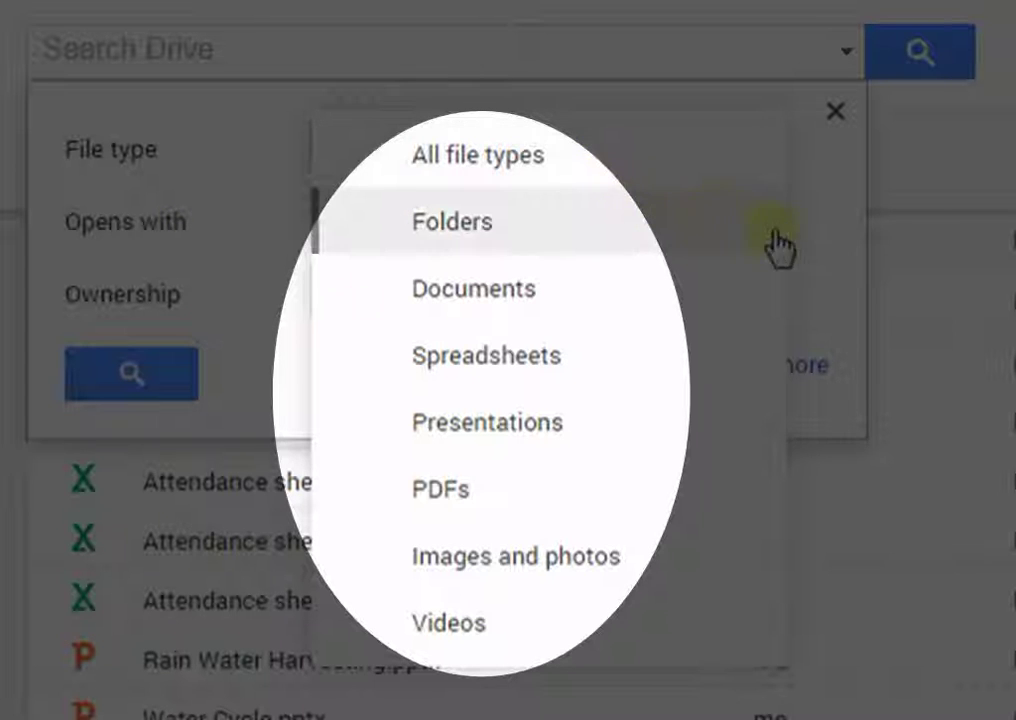
click(810, 255)
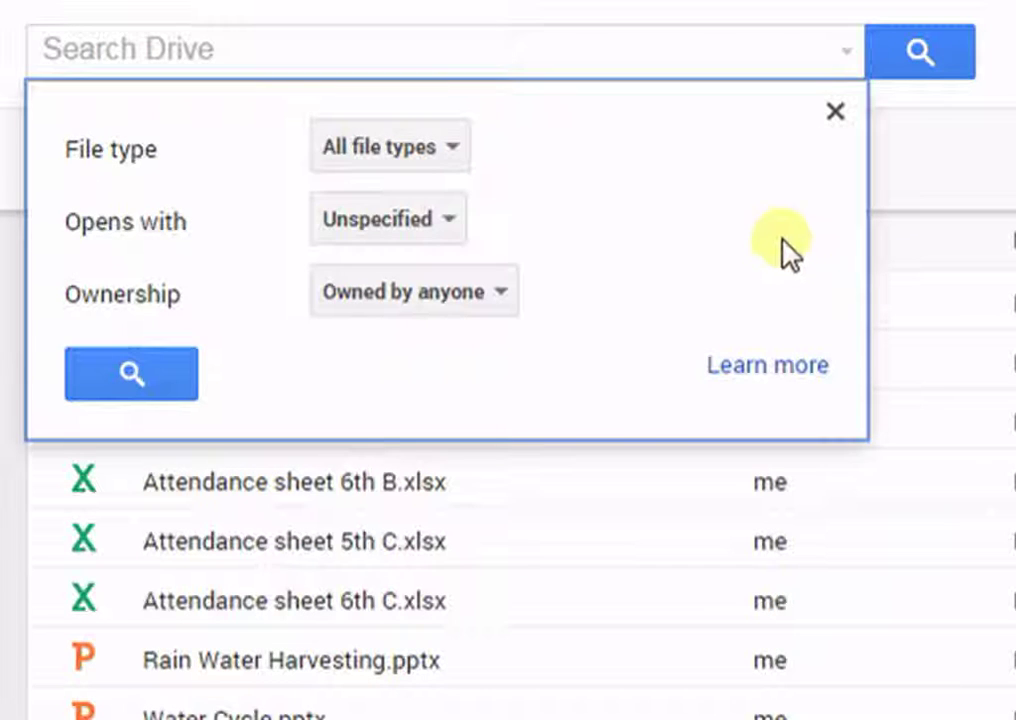
Review the Opens with and Ownership filters, leaving Unspecified and Owned by anyone.
click(448, 220)
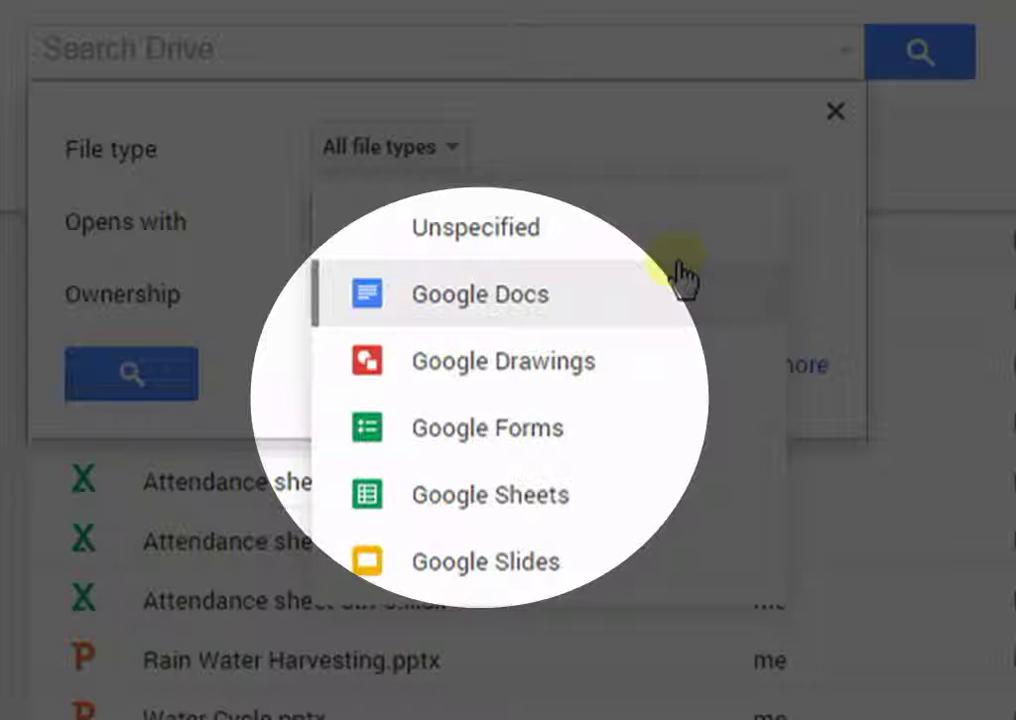
click(810, 283)
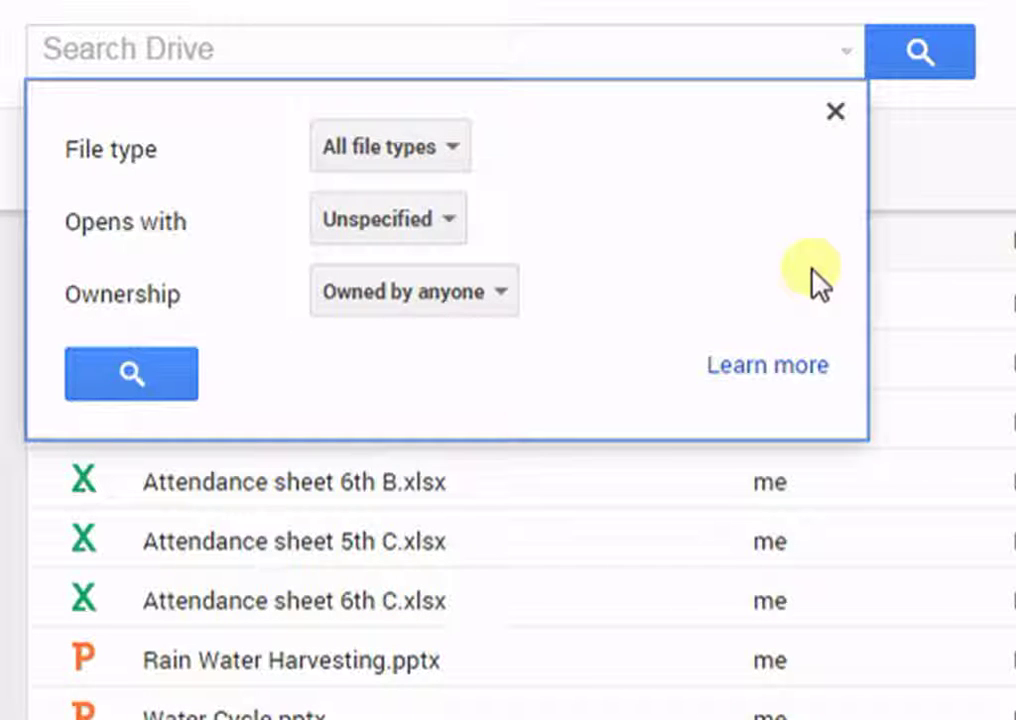
click(506, 296)
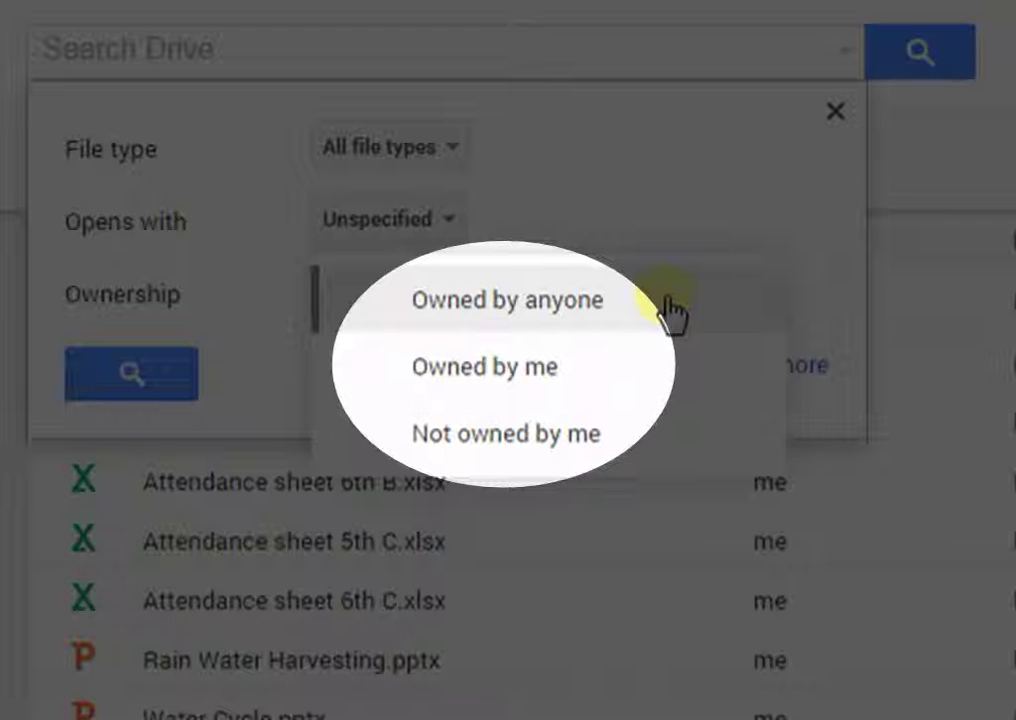
click(783, 240)
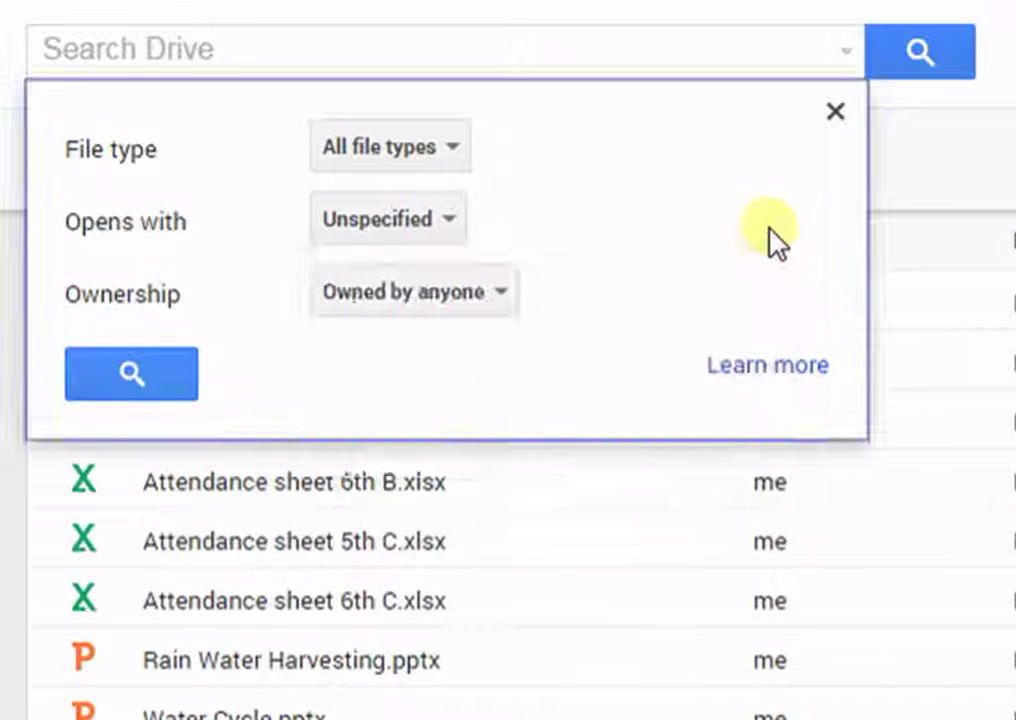
Search the drive for Documents only.
click(452, 153)
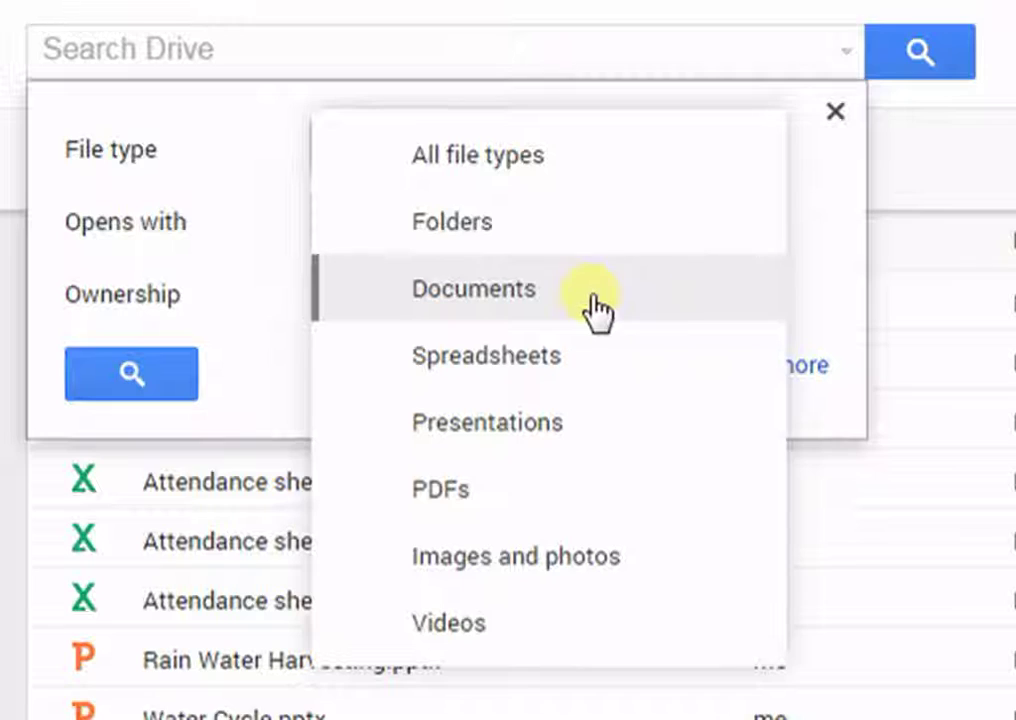
click(598, 310)
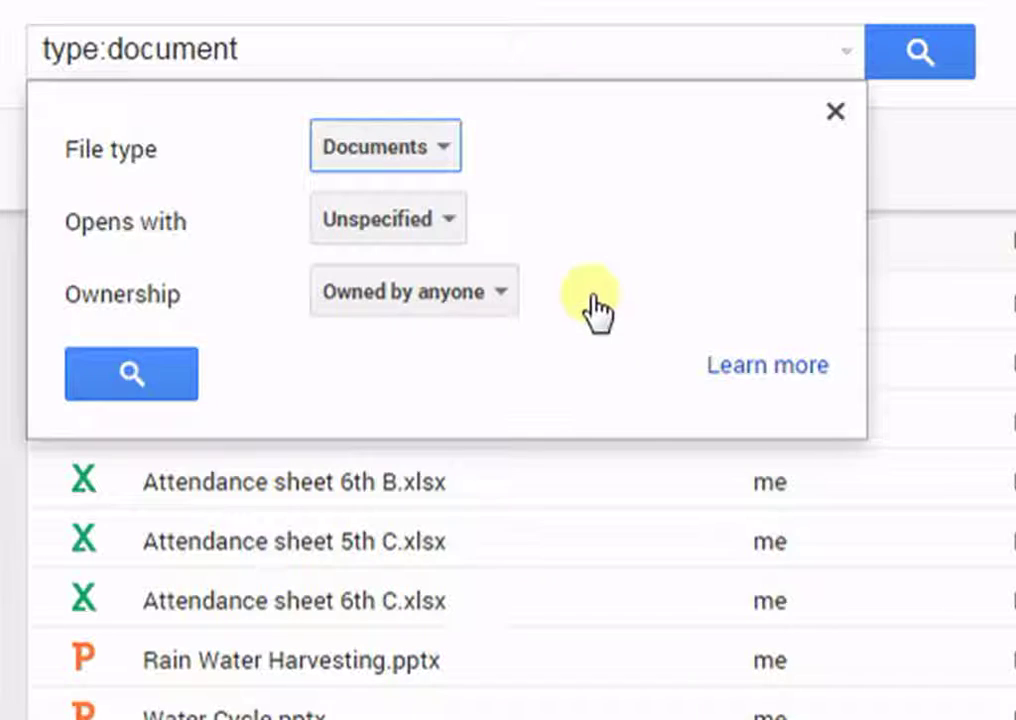
click(136, 374)
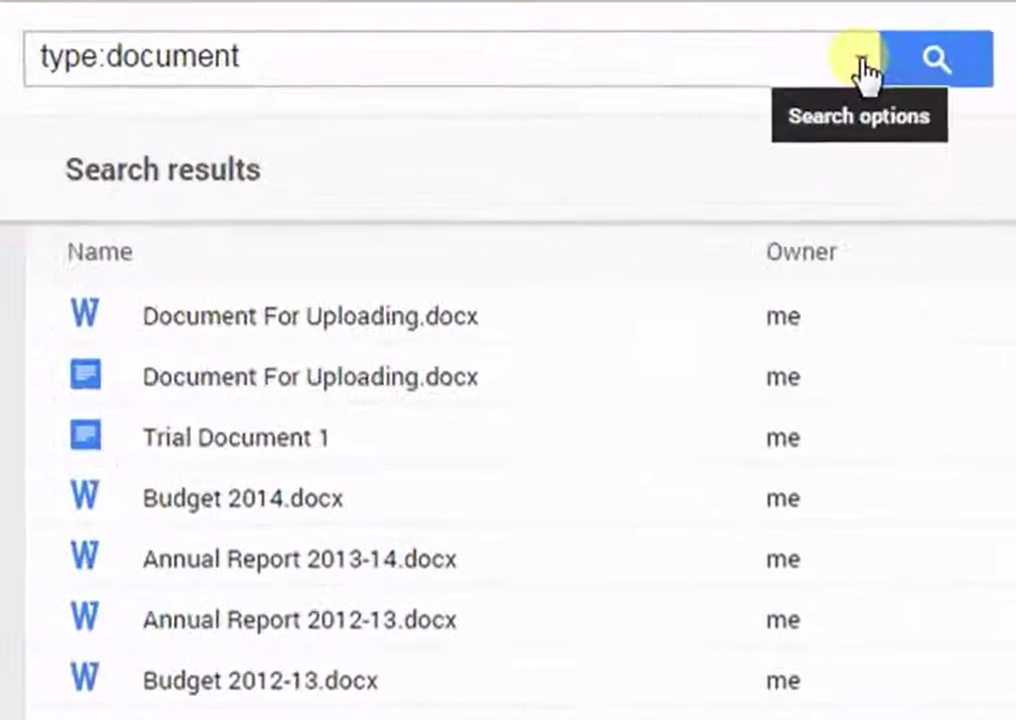
Narrow the search to documents not owned by me, then return to My Drive.
click(643, 130)
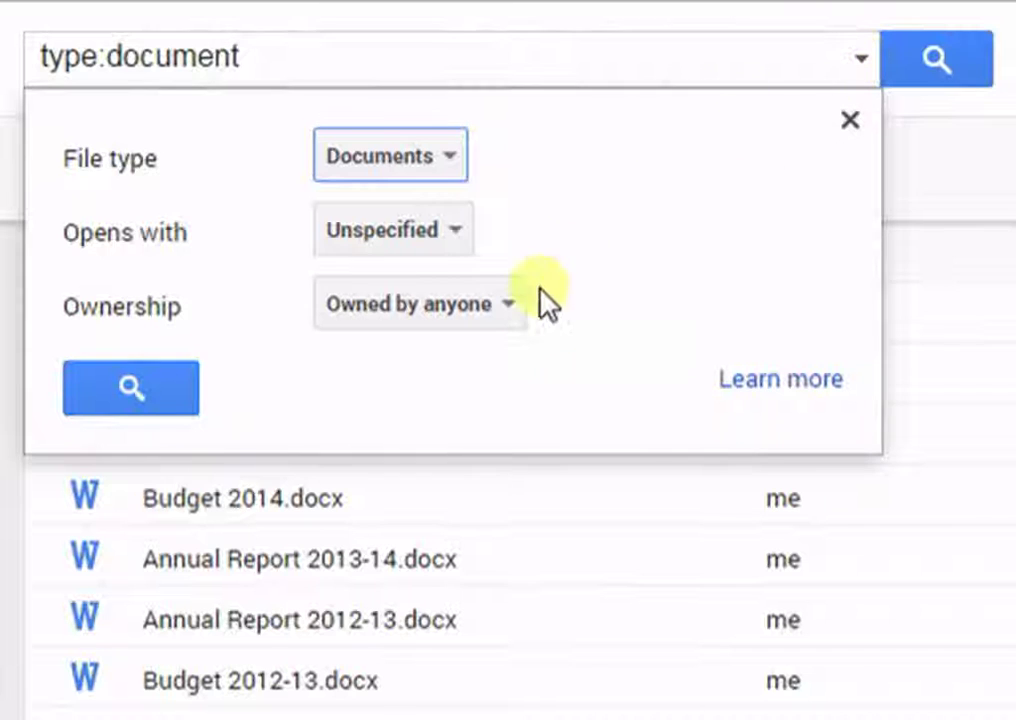
click(512, 317)
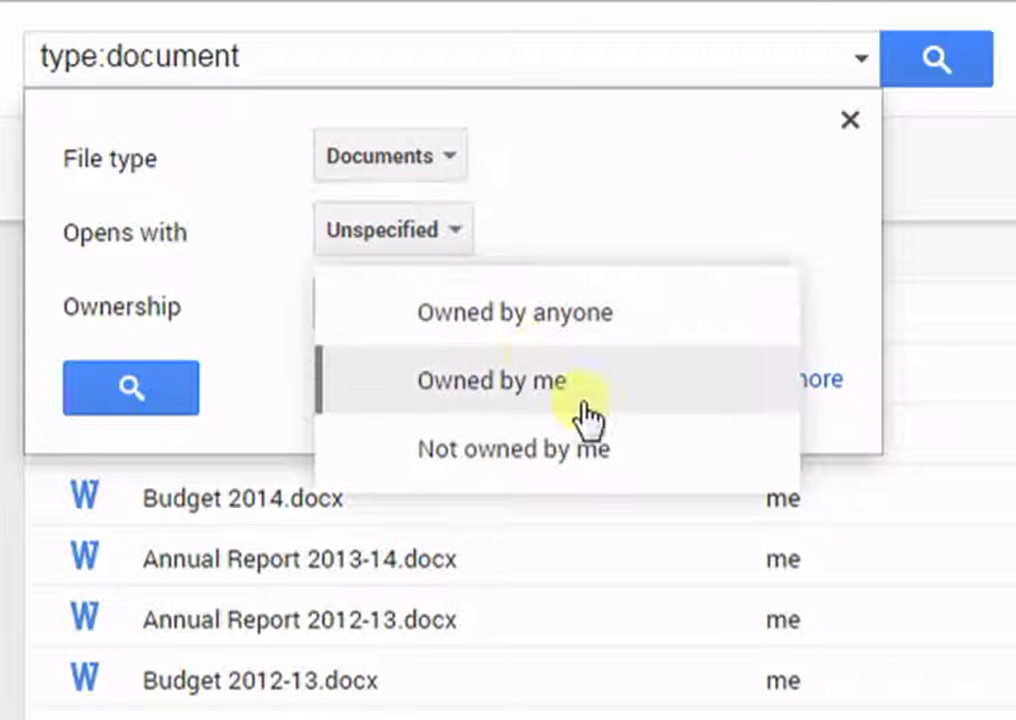
click(660, 468)
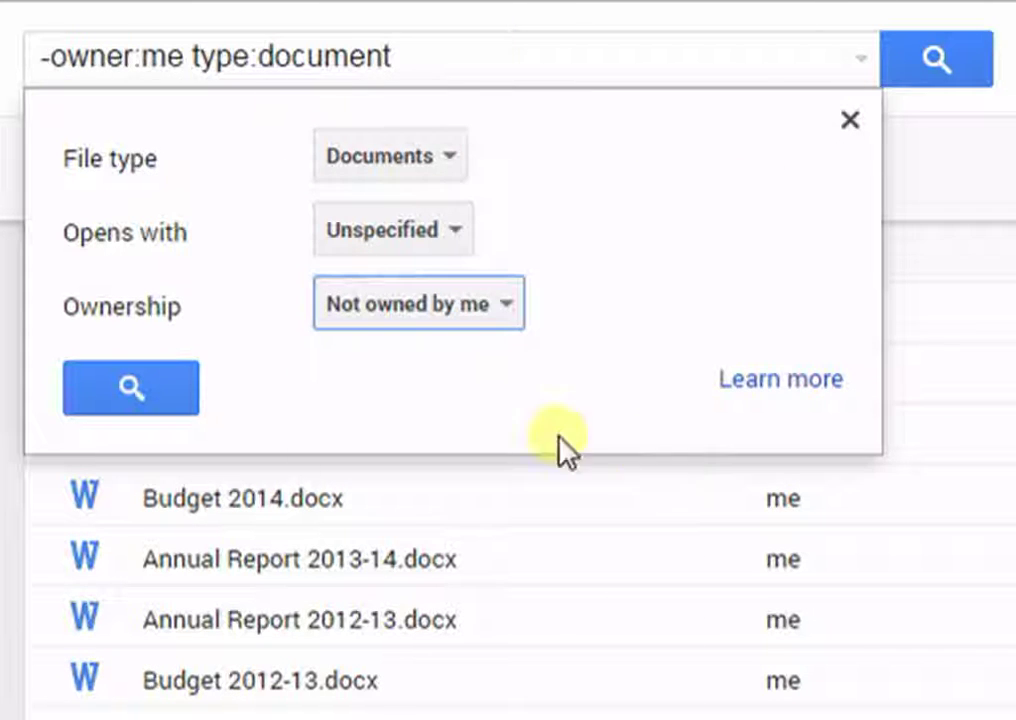
click(163, 392)
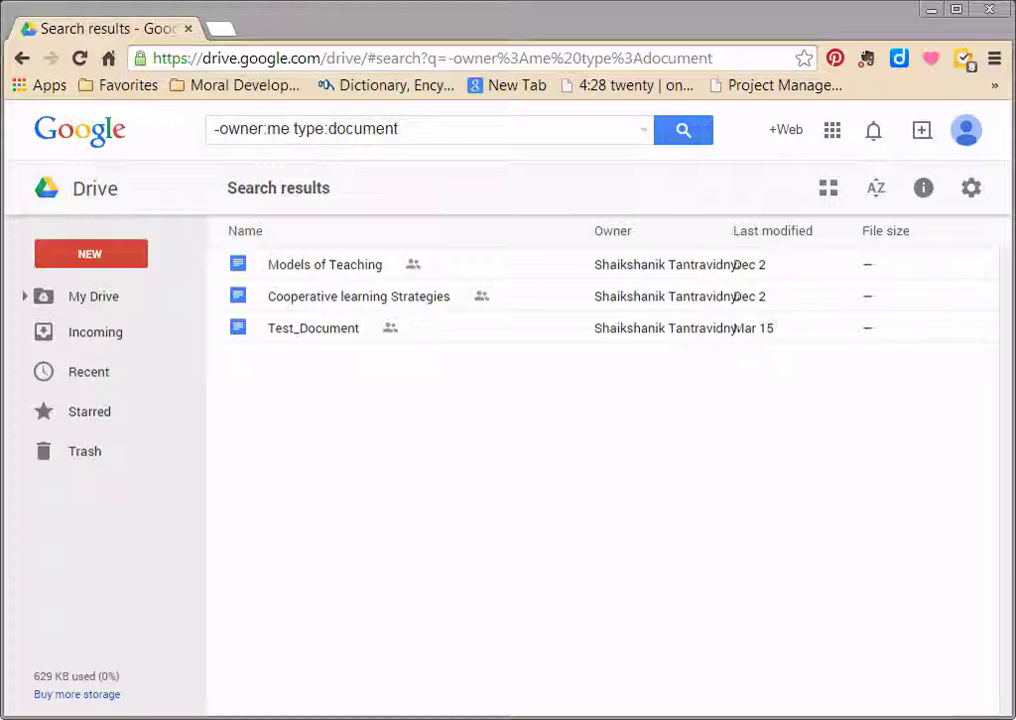
click(105, 297)
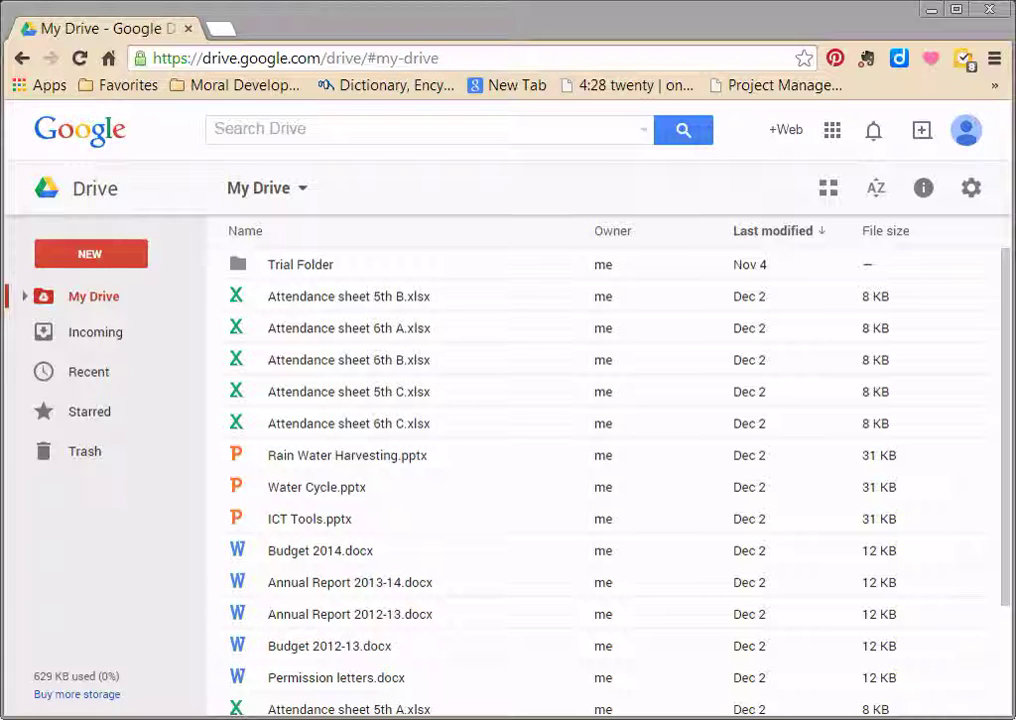
Search Drive for '5th A' and select Attendance sheet 5th A.xlsx among the results.
click(366, 130)
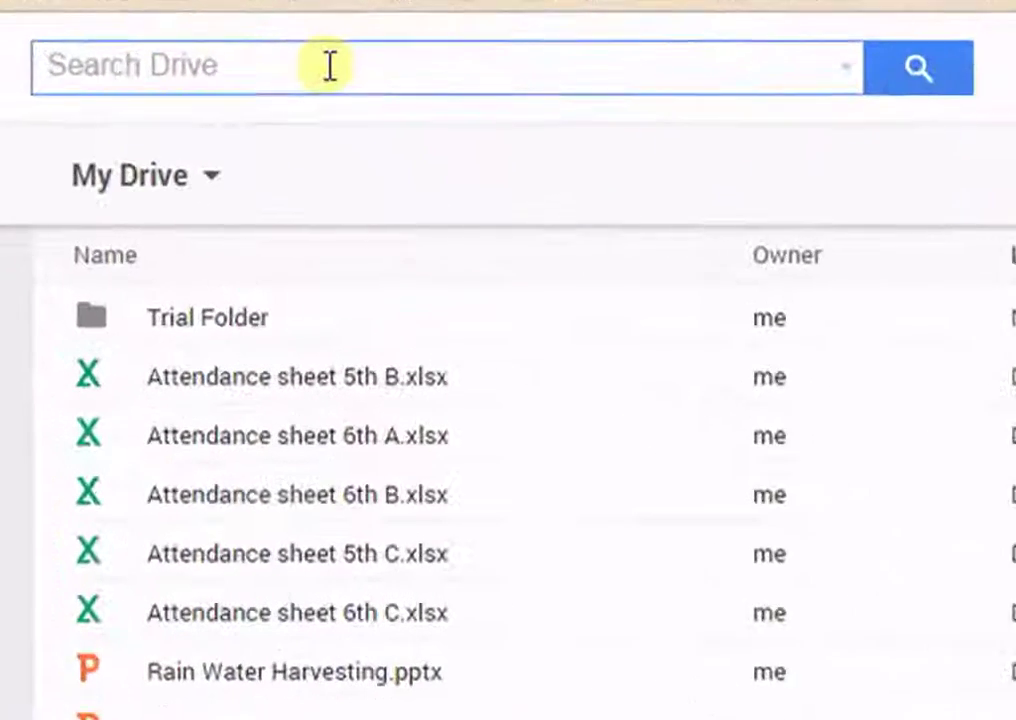
text(5th )
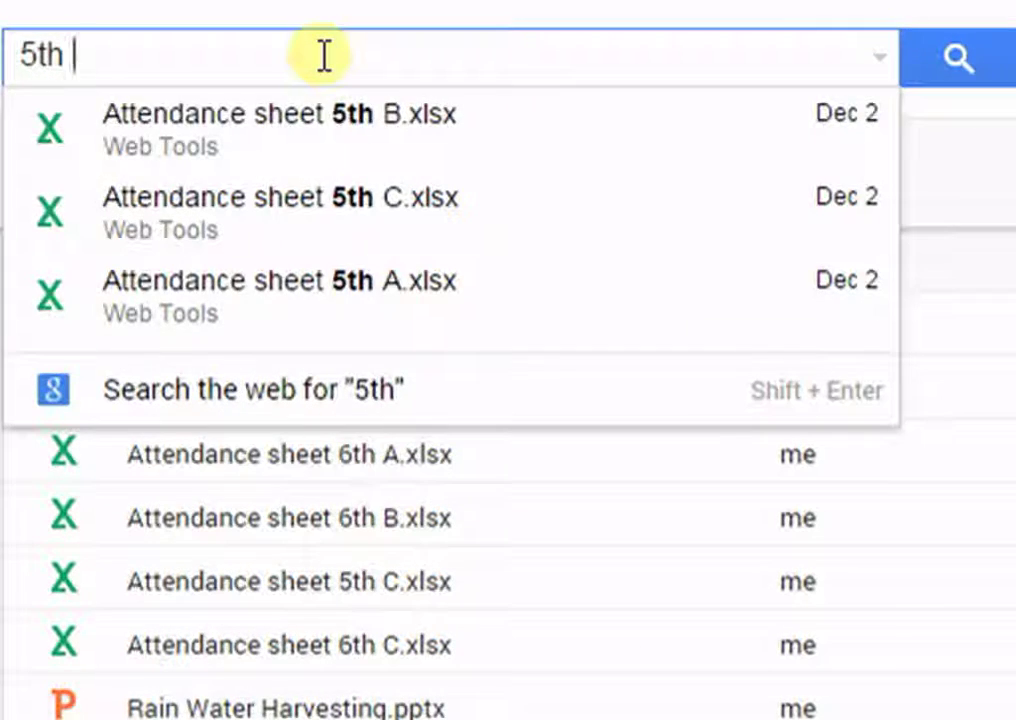
text(A)
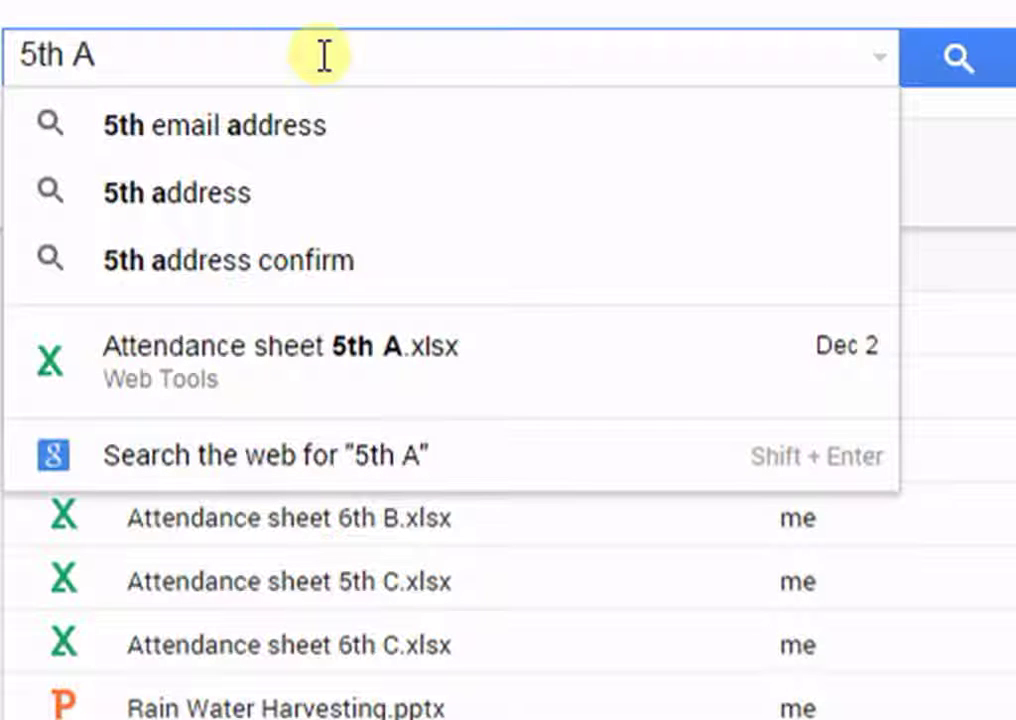
click(957, 60)
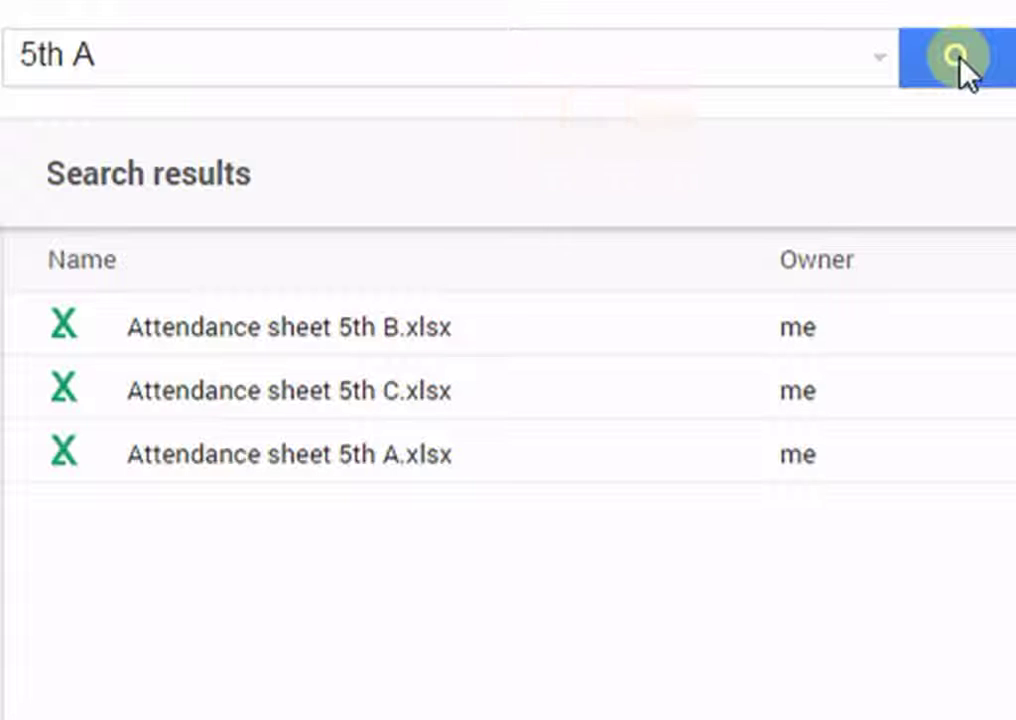
click(613, 468)
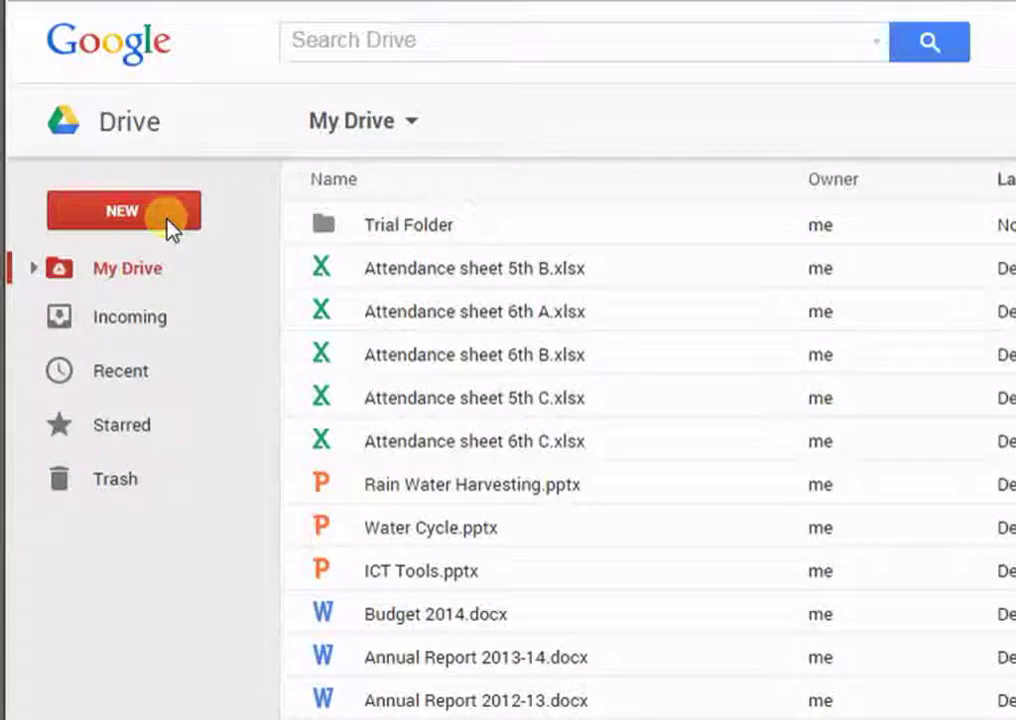
Create a new folder named 'Standard 5th' in My Drive.
click(168, 222)
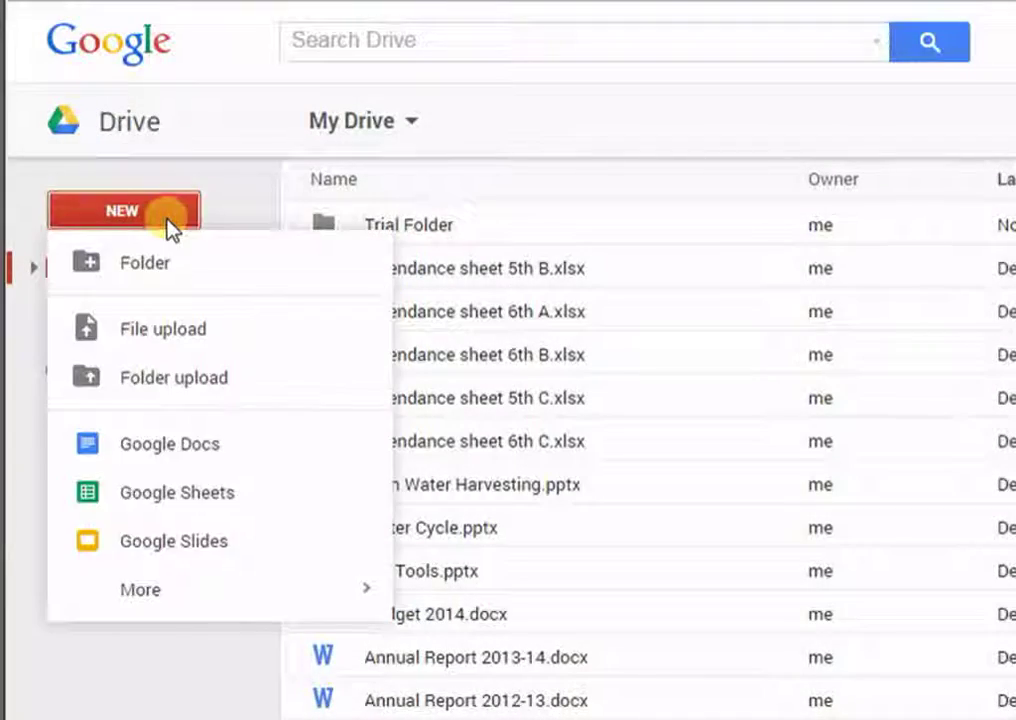
click(187, 278)
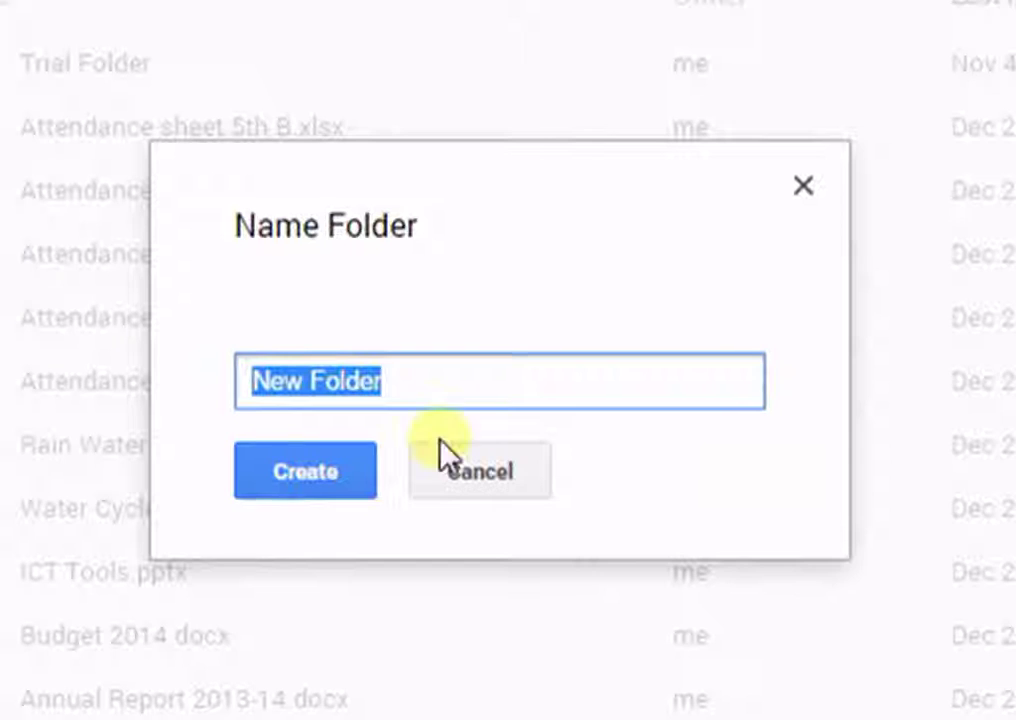
text(Standard 5th)
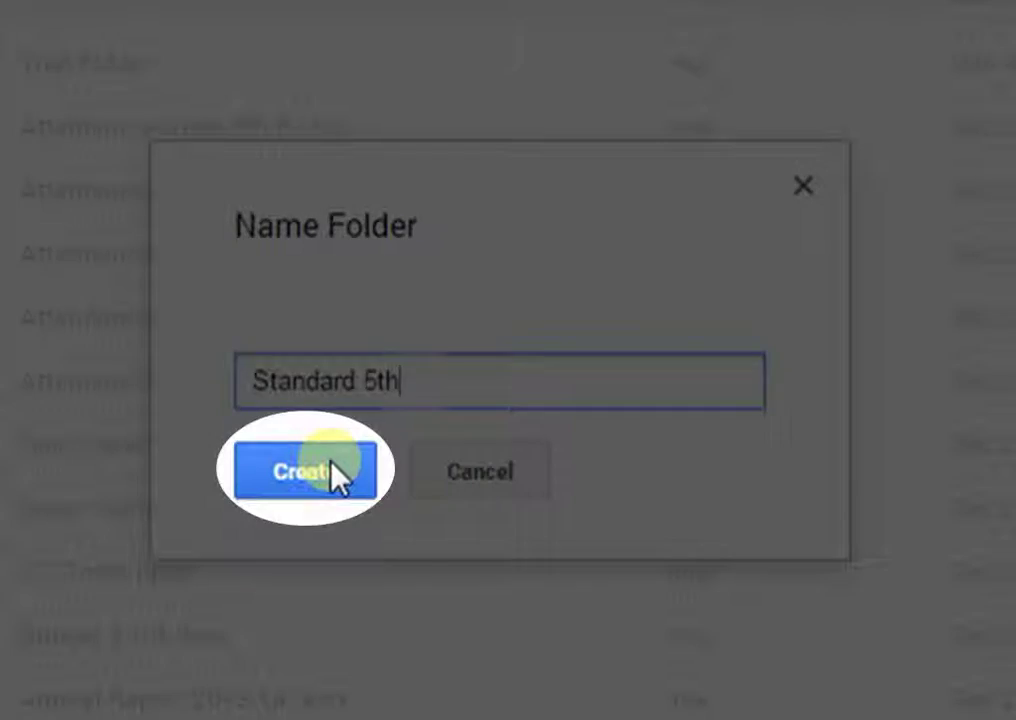
click(333, 463)
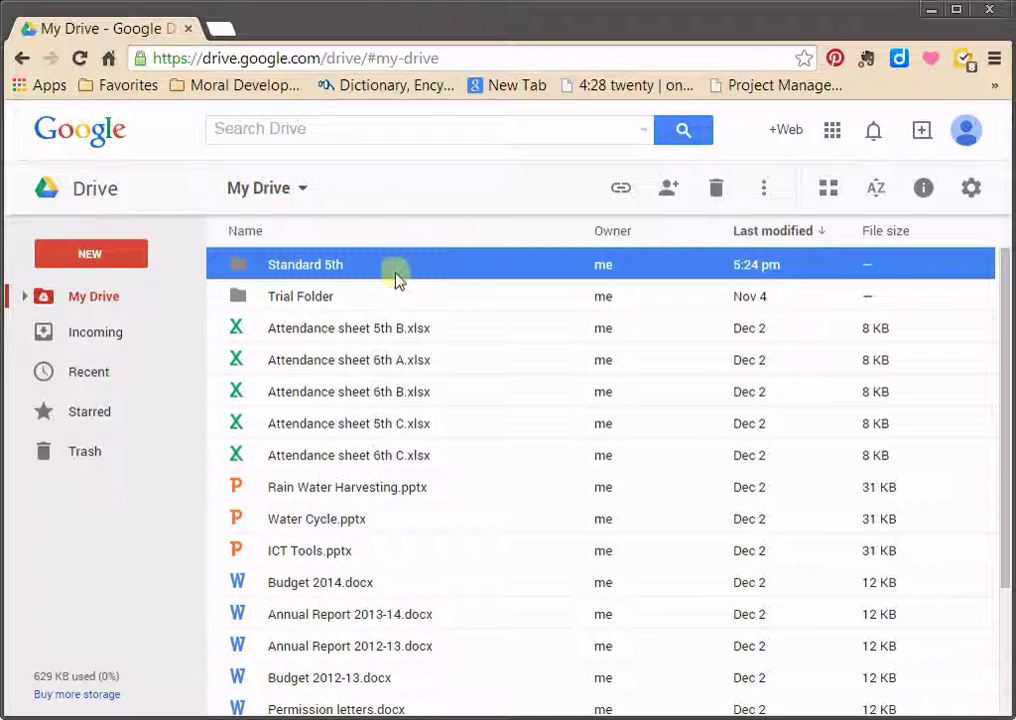
Star the Standard 5th folder, colour it green, and sort My Drive by name.
right_click(334, 265)
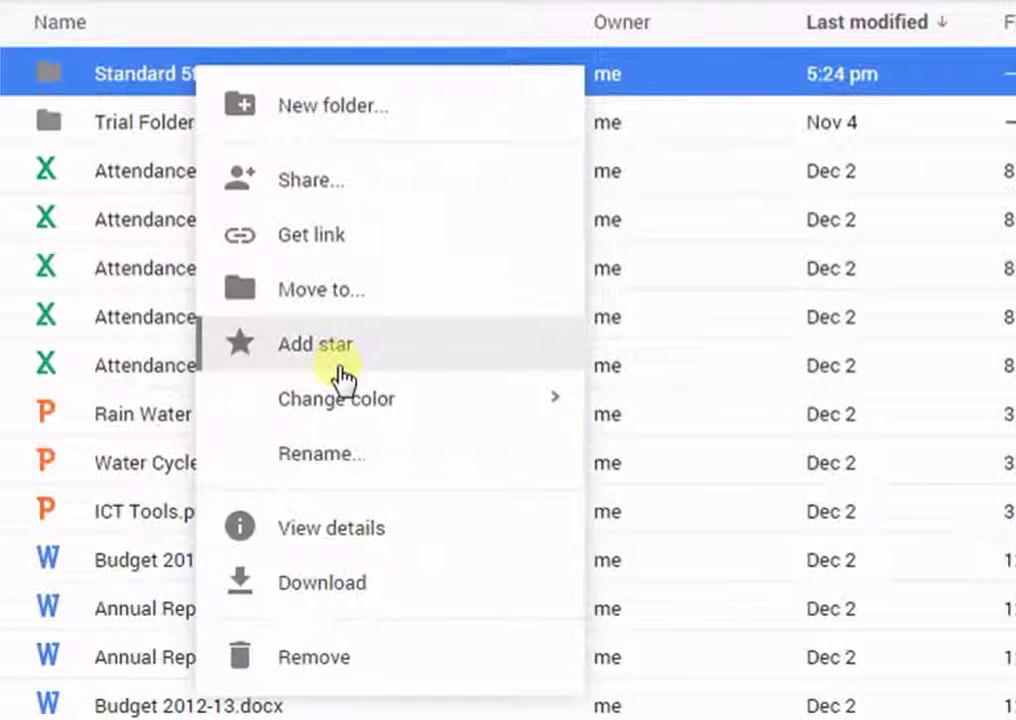
click(347, 355)
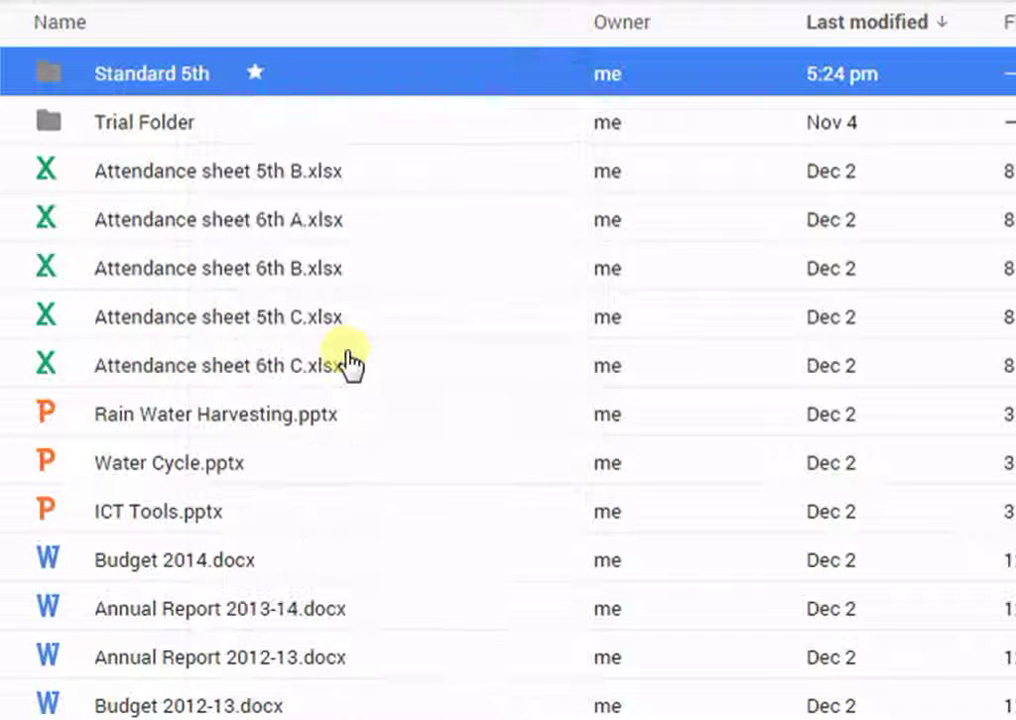
right_click(374, 88)
mouse_move(560, 421)
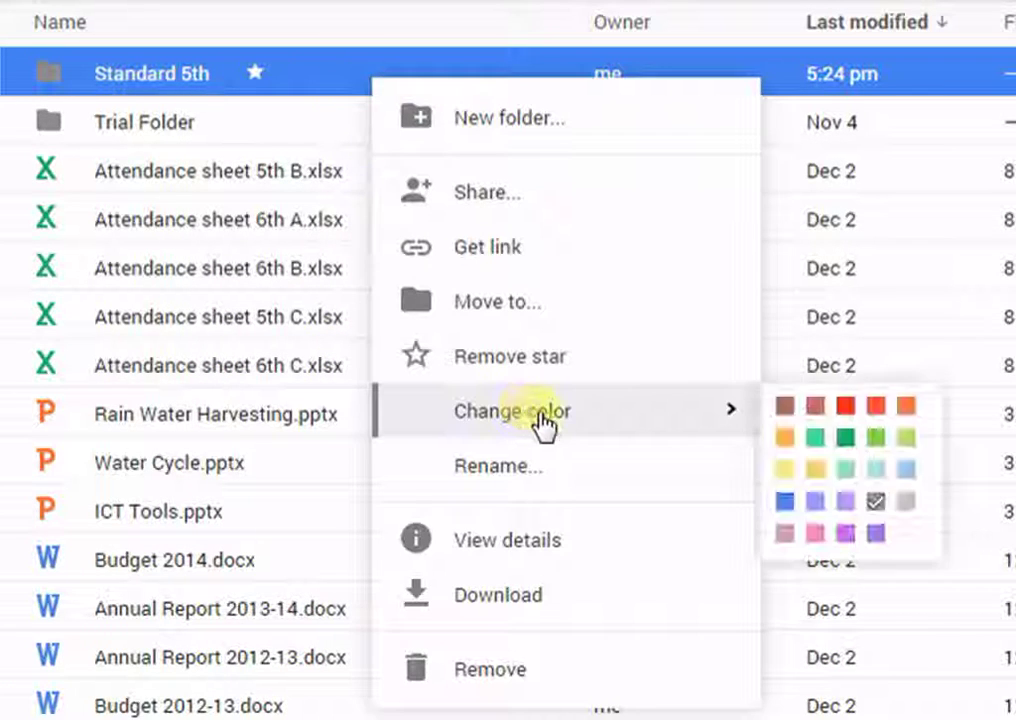
click(848, 442)
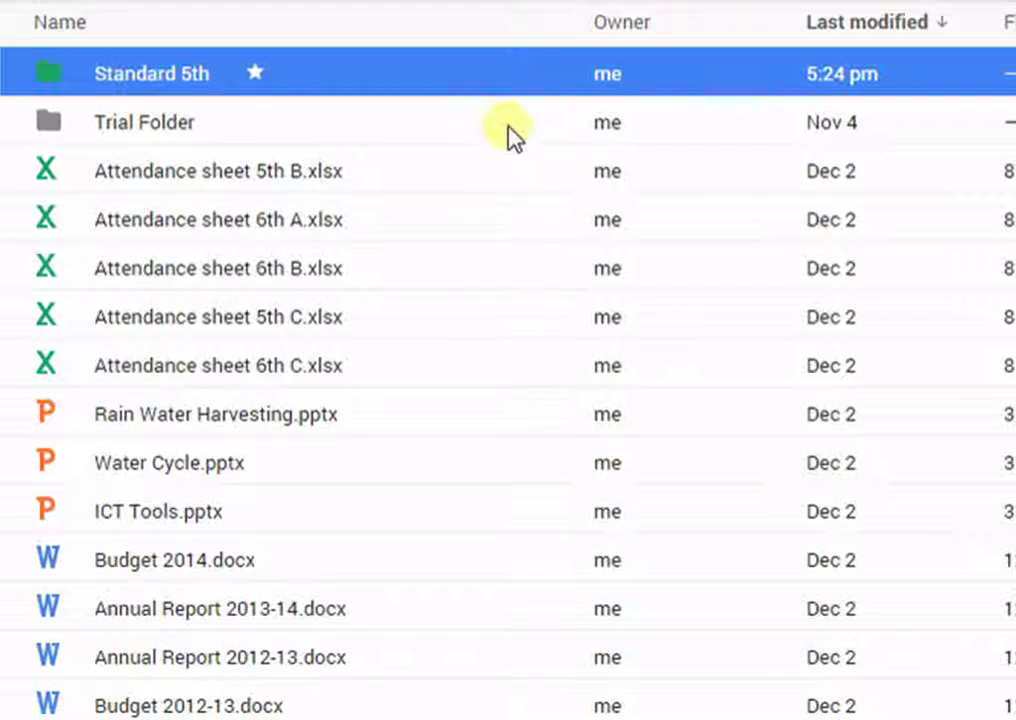
click(537, 39)
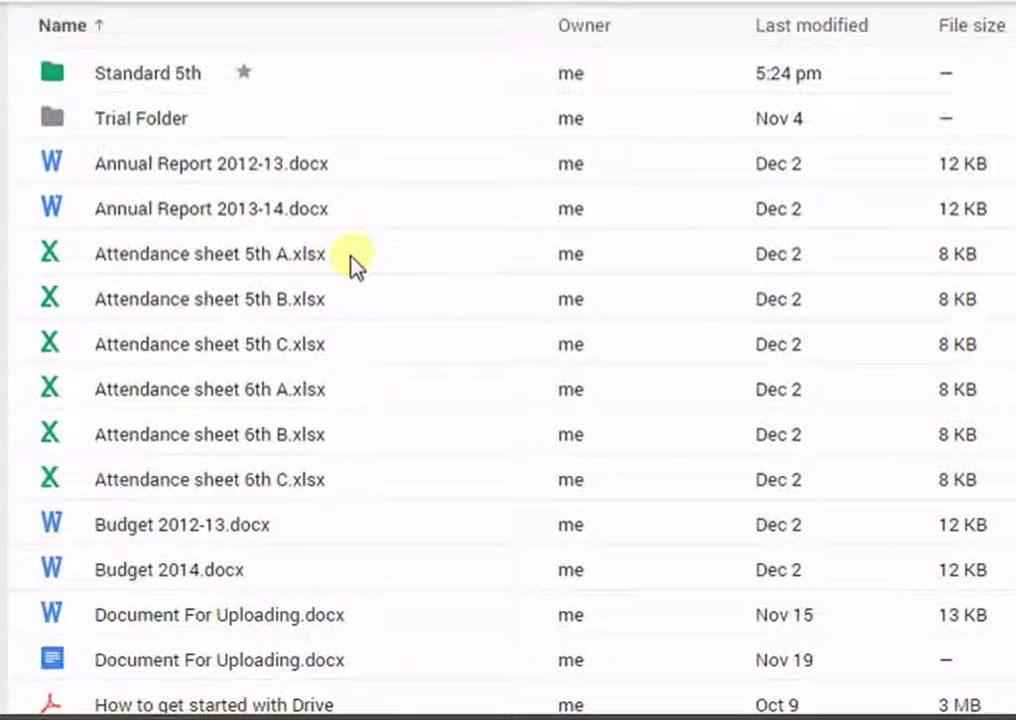
Move Attendance sheet 5th A.xlsx into Standard 5th via the context menu.
right_click(312, 256)
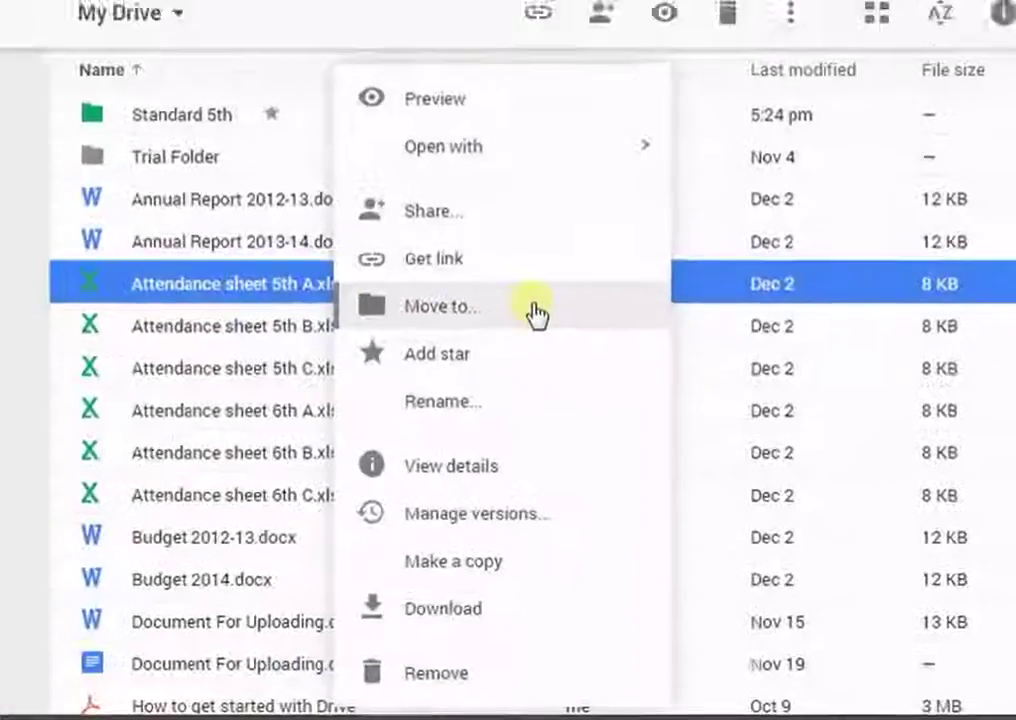
click(524, 287)
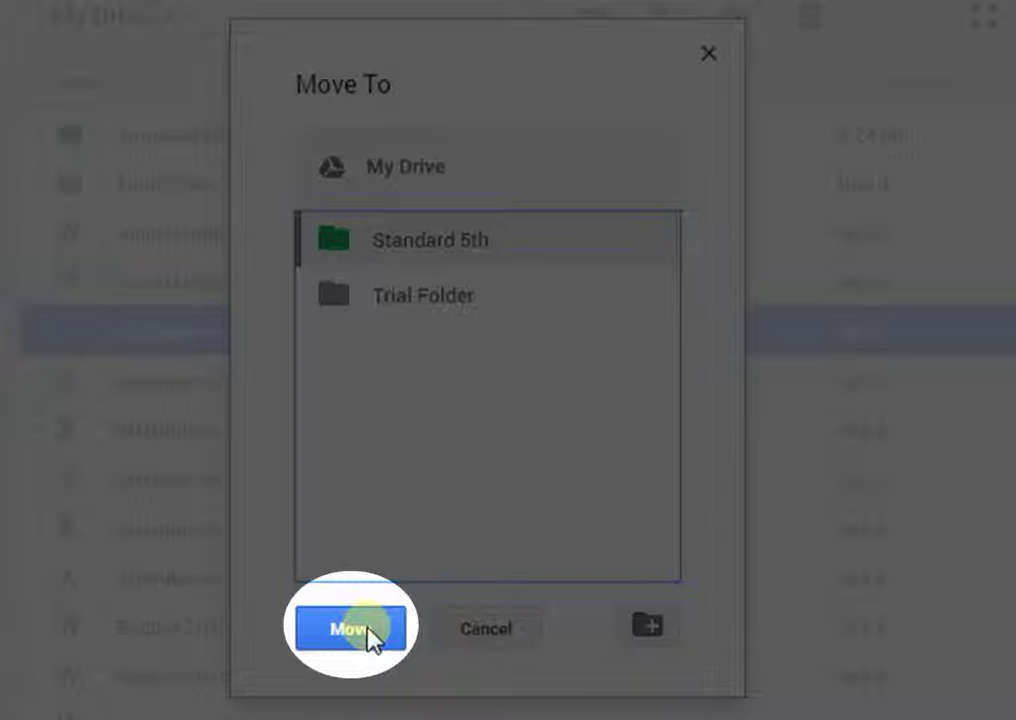
click(368, 630)
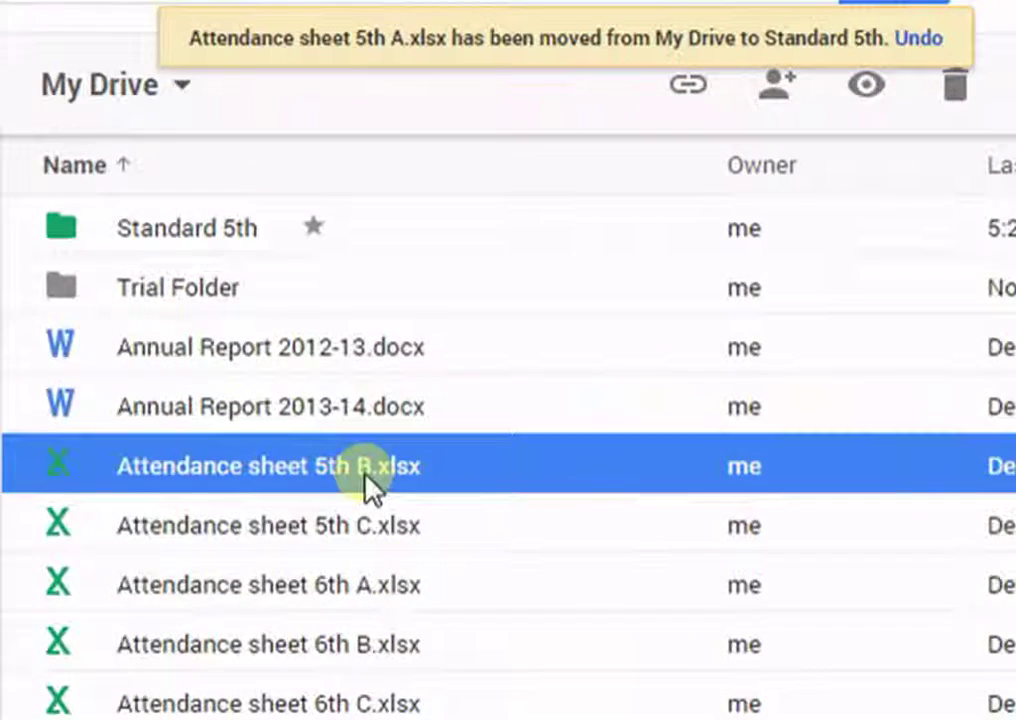
Drag Attendance sheet 5th B.xlsx onto the Standard 5th folder.
drag(366, 478, 228, 232)
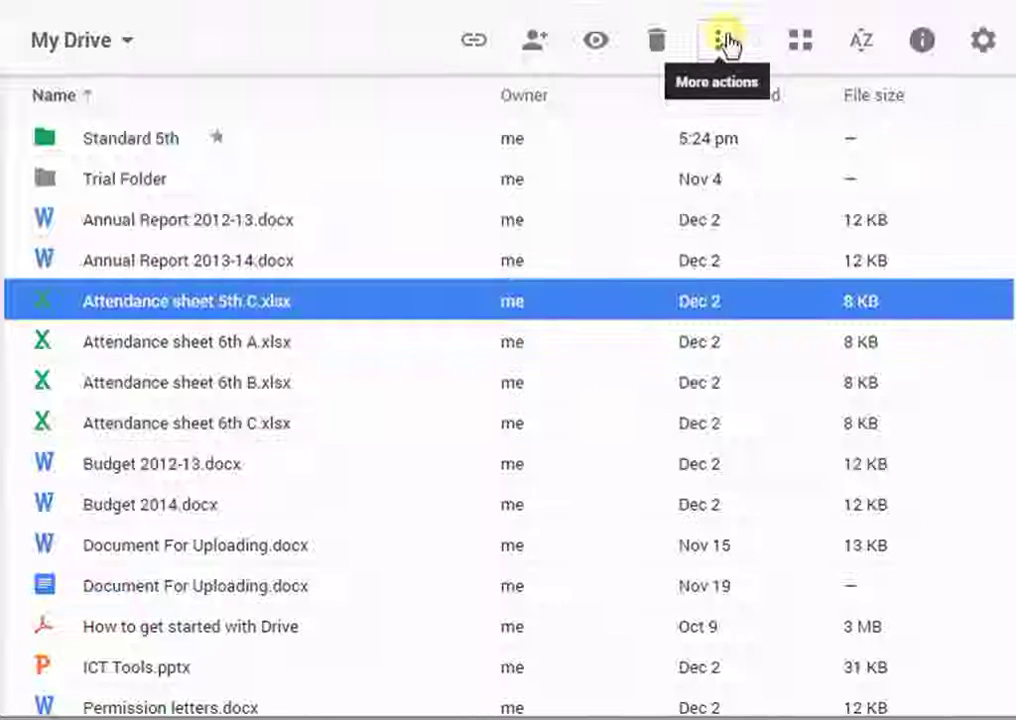
Move Attendance sheet 5th C.xlsx into Standard 5th using More actions.
click(725, 42)
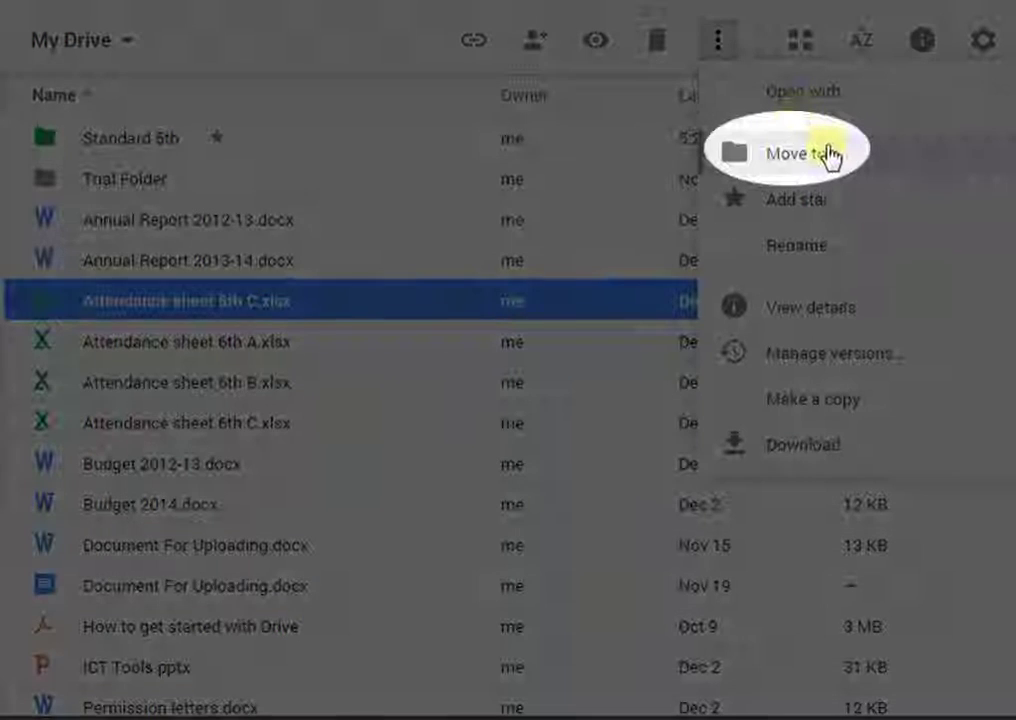
click(826, 153)
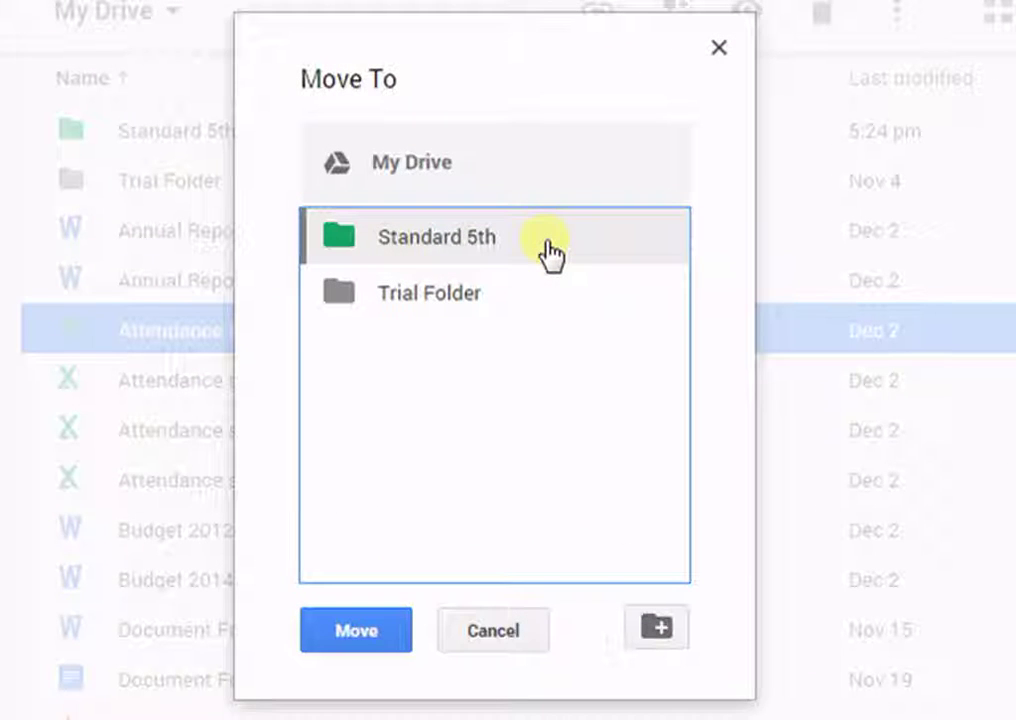
click(550, 252)
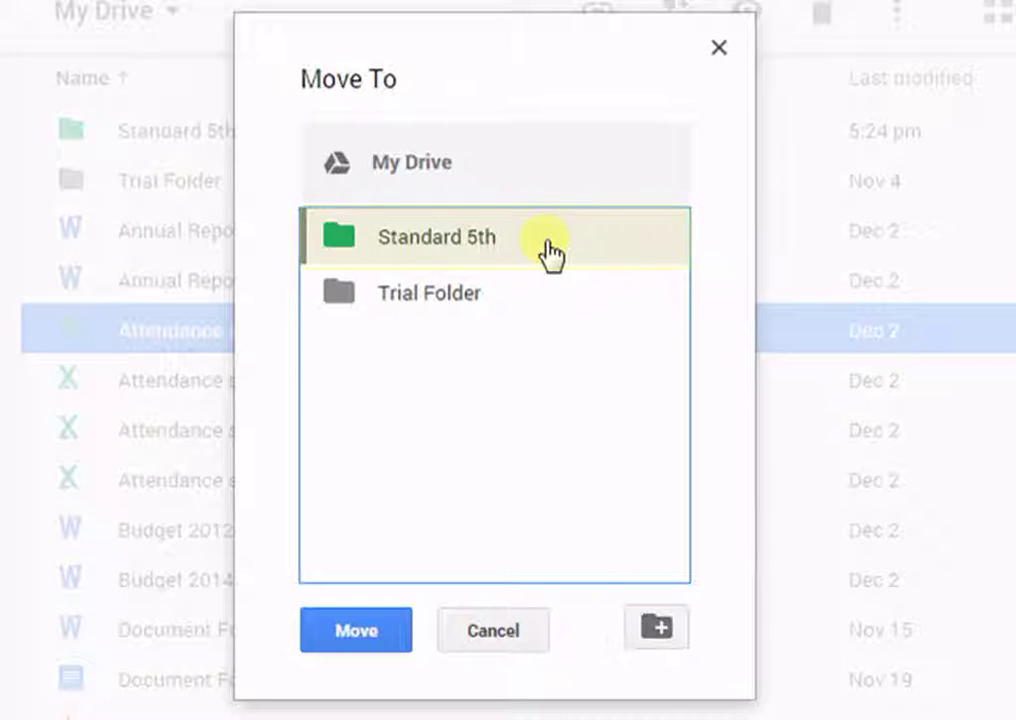
click(404, 632)
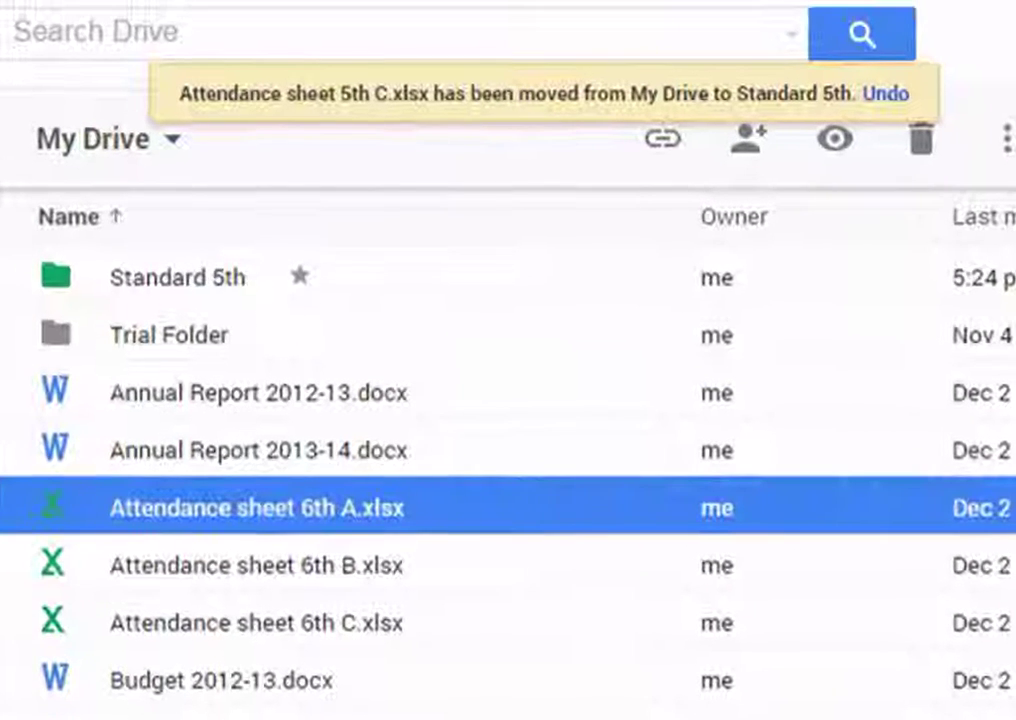
Open Standard 5th to see Attendance sheets 5th A, B and C.
click(382, 154)
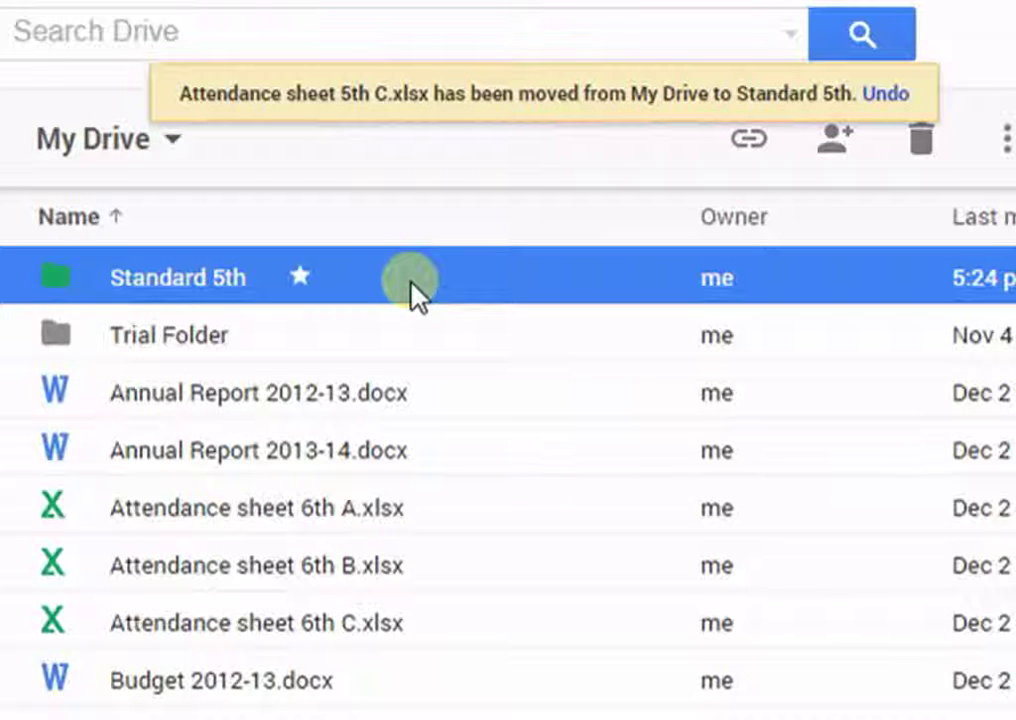
double_click(412, 286)
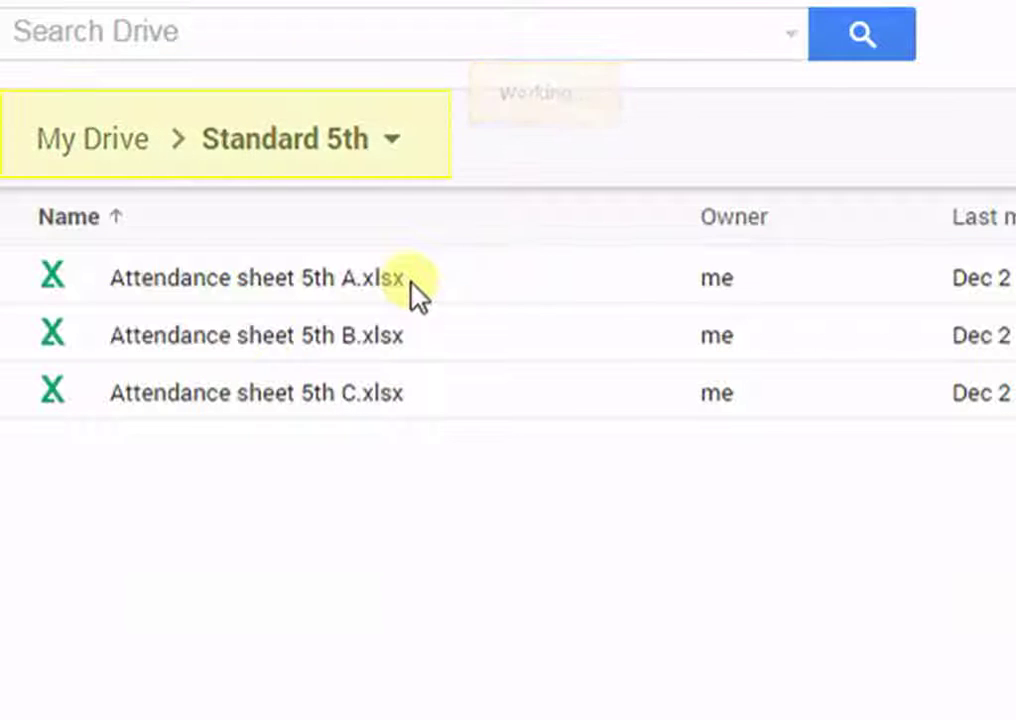